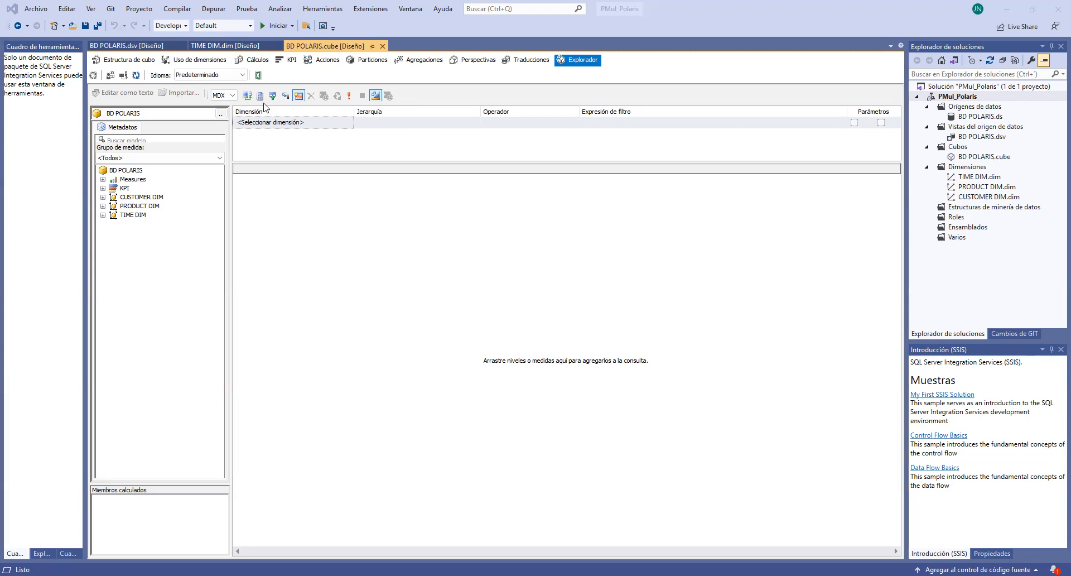
# Add a new calculated member after the CALCULATE command in the BD POLARIS cube's calculations.
pyautogui.click(249, 60)
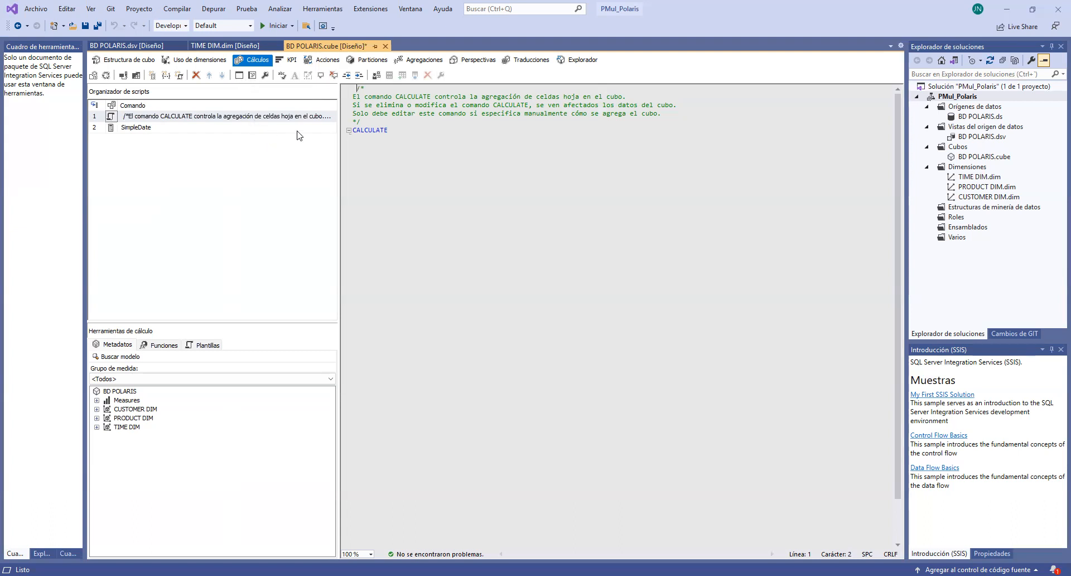
pyautogui.press('BackSpace')
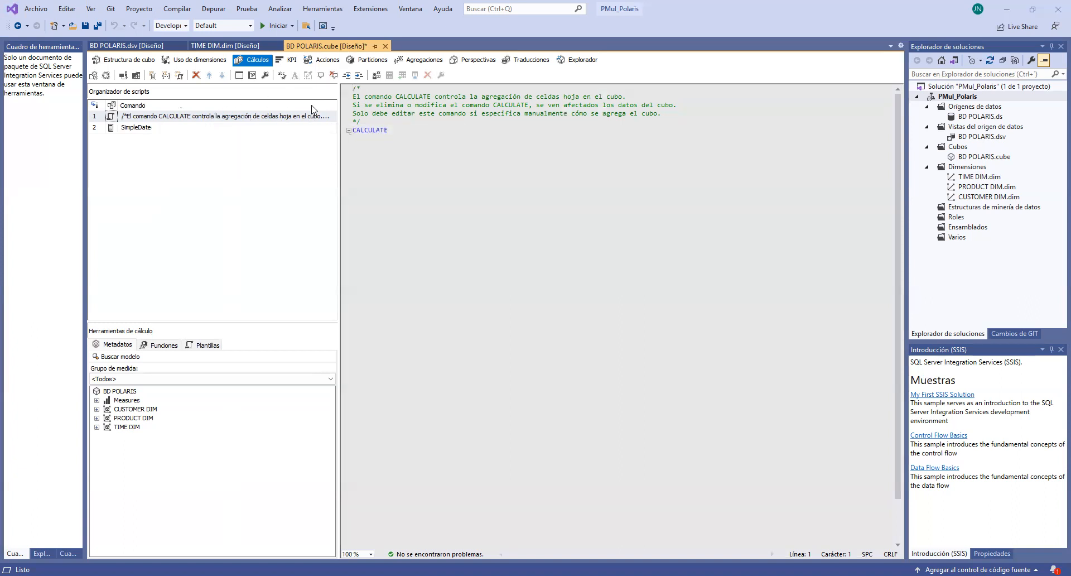
pyautogui.rightClick(173, 116)
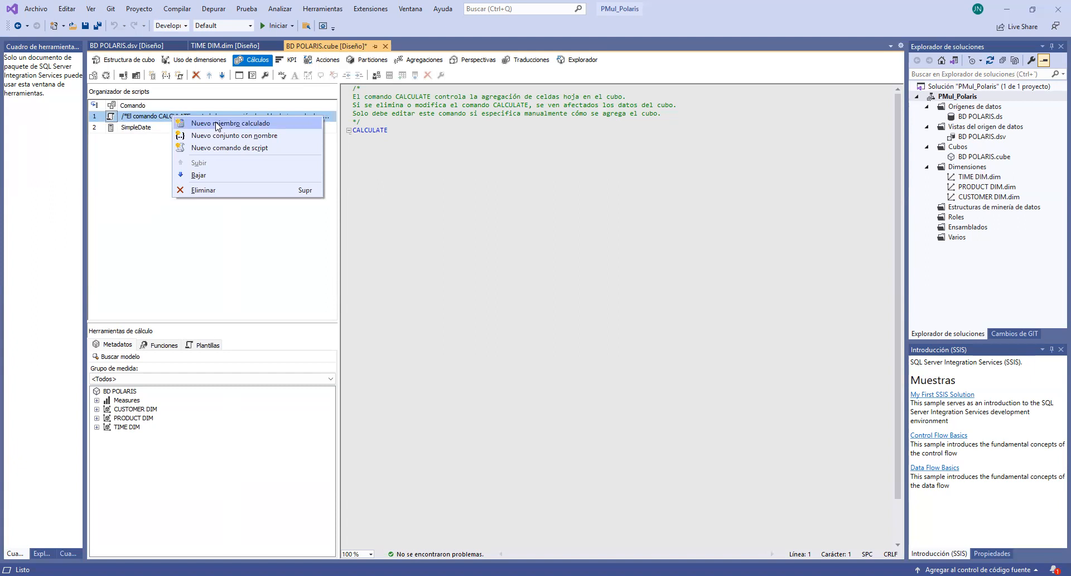
pyautogui.rightClick(153, 117)
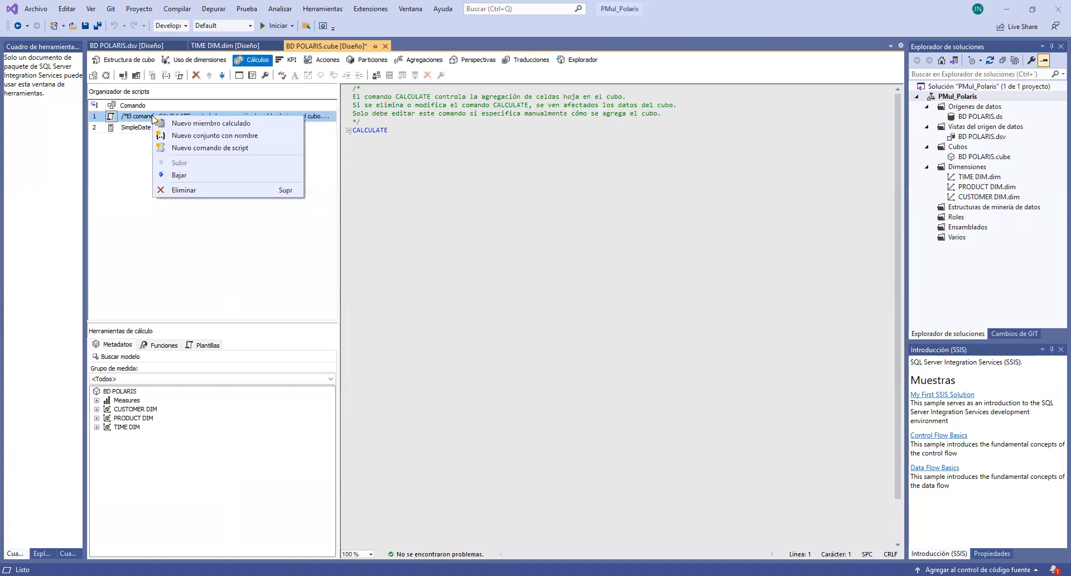
pyautogui.click(184, 123)
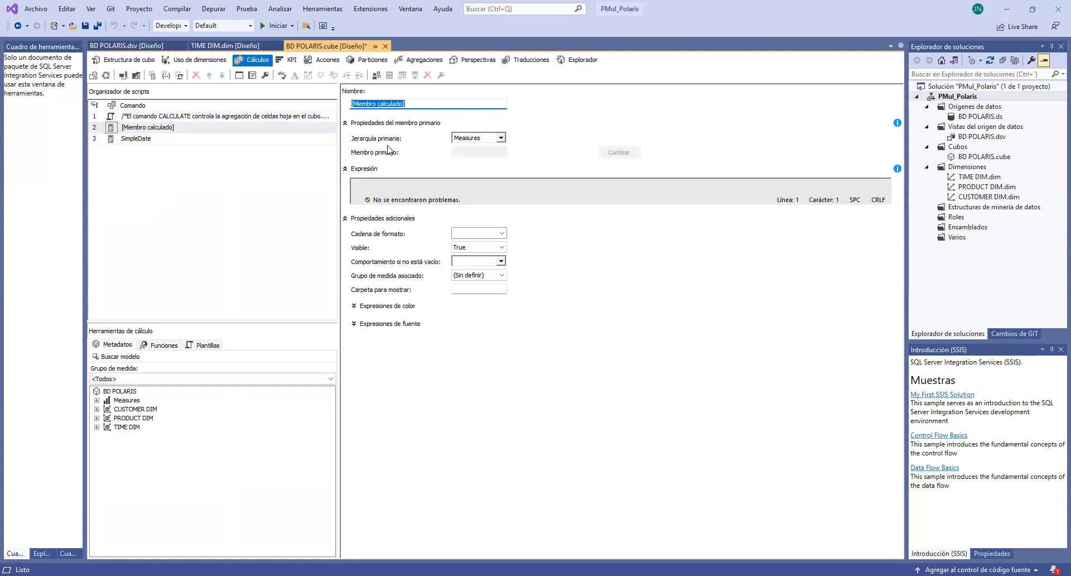
# Expand the SALES FACT measures and name the new calculated member PrecioVenta.
pyautogui.click(97, 400)
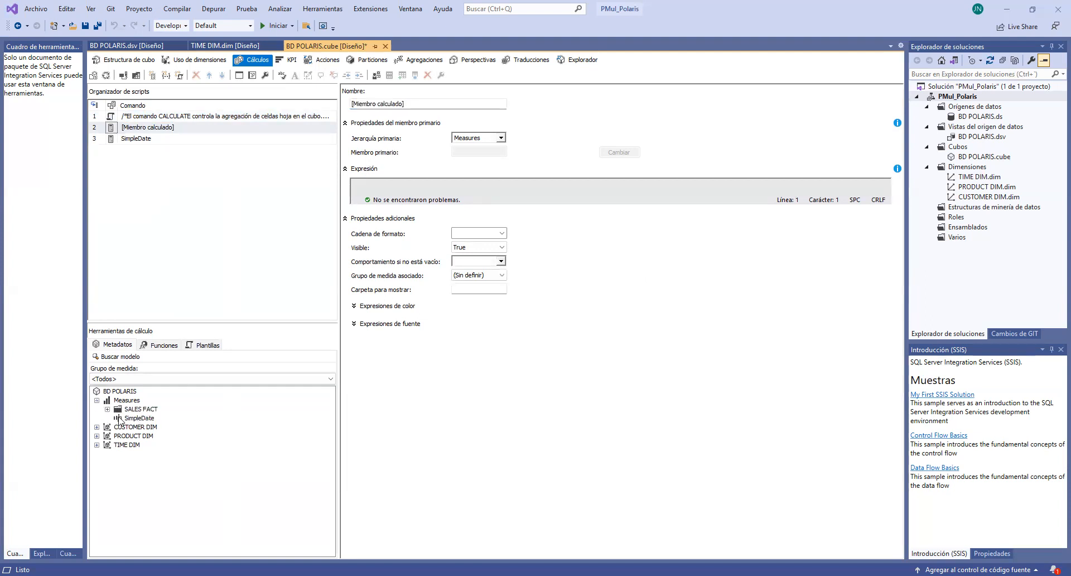
pyautogui.click(107, 409)
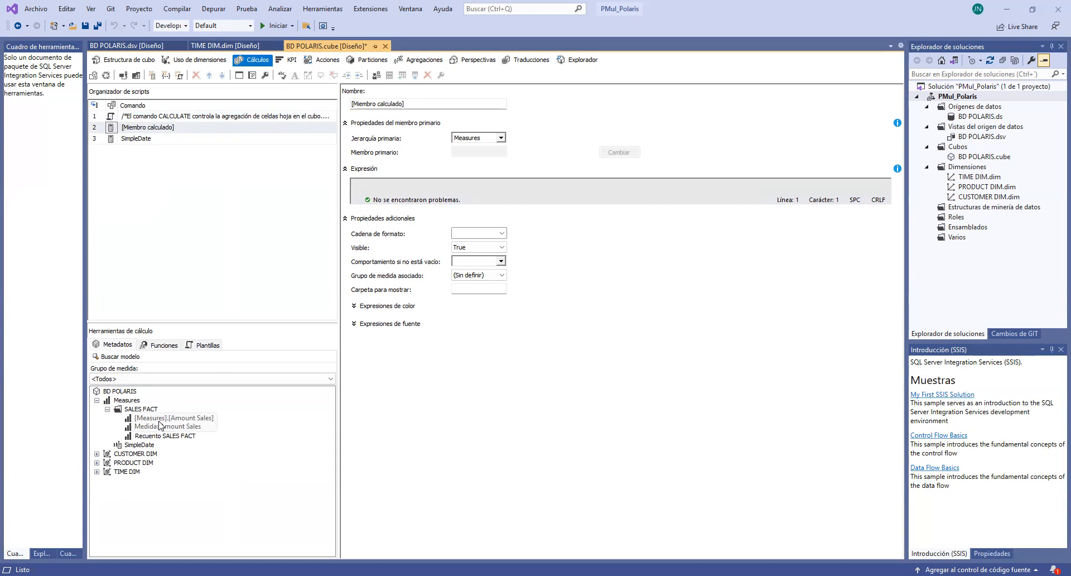
pyautogui.moveTo(427, 103); pyautogui.dragTo(323, 108)
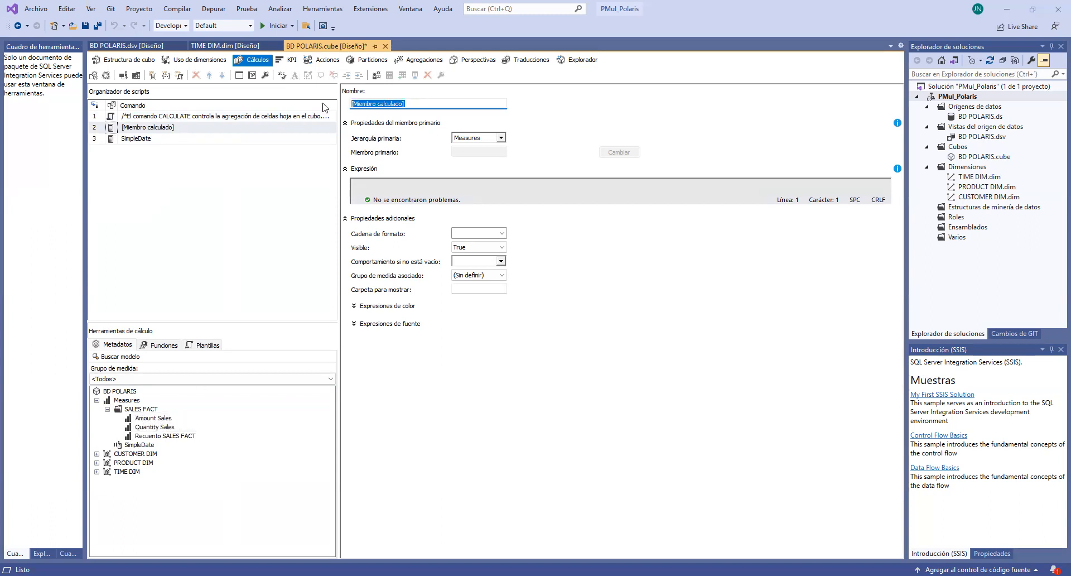
pyautogui.write('PrecioB')
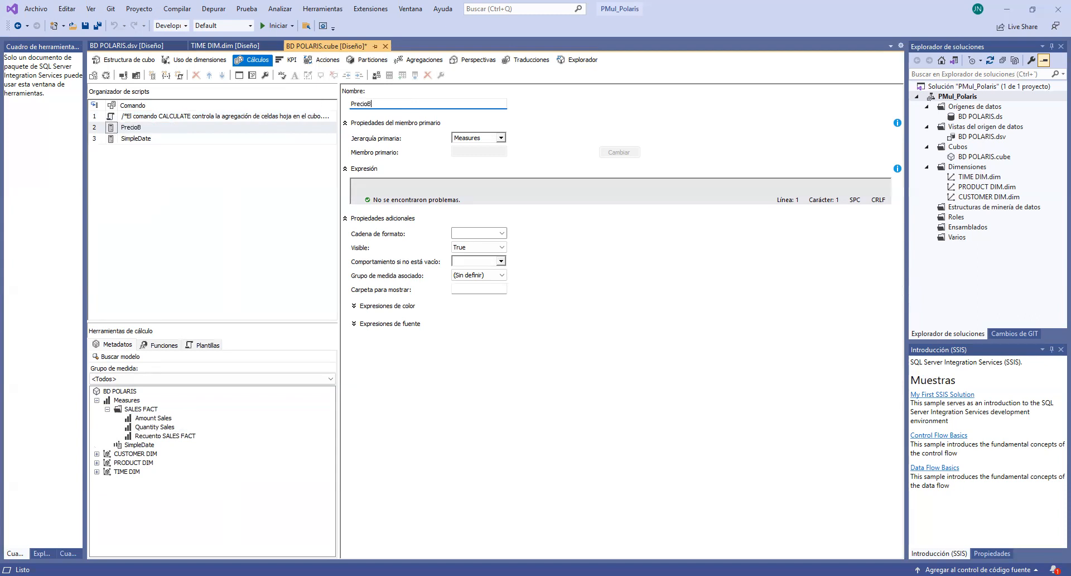
pyautogui.press('BackSpace')
pyautogui.write('Venta')
# Define the PrecioVenta expression as [Measures].[Amount Sales]/[Measures].[Quantity Sales].
pyautogui.click(376, 184)
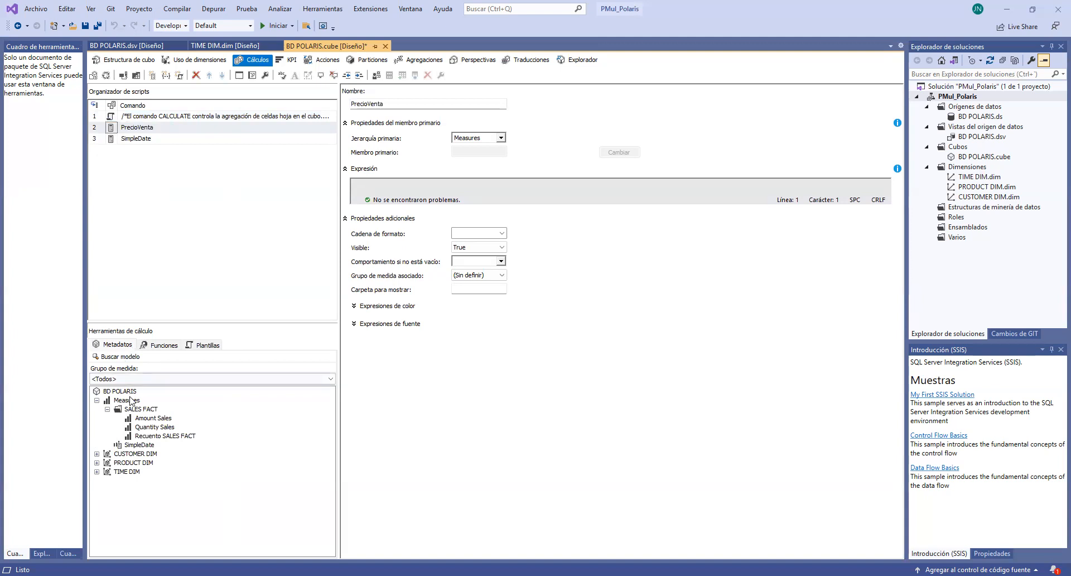
pyautogui.click(157, 420)
pyautogui.moveTo(157, 421); pyautogui.dragTo(380, 187)
pyautogui.click(480, 185)
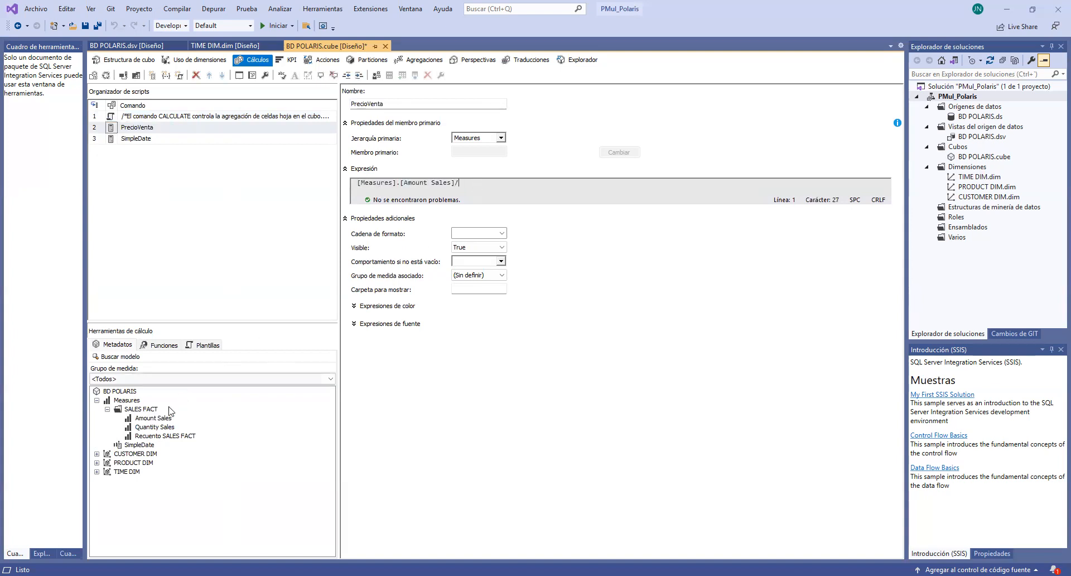
pyautogui.click(154, 428)
pyautogui.moveTo(152, 429); pyautogui.dragTo(478, 189)
pyautogui.click(593, 183)
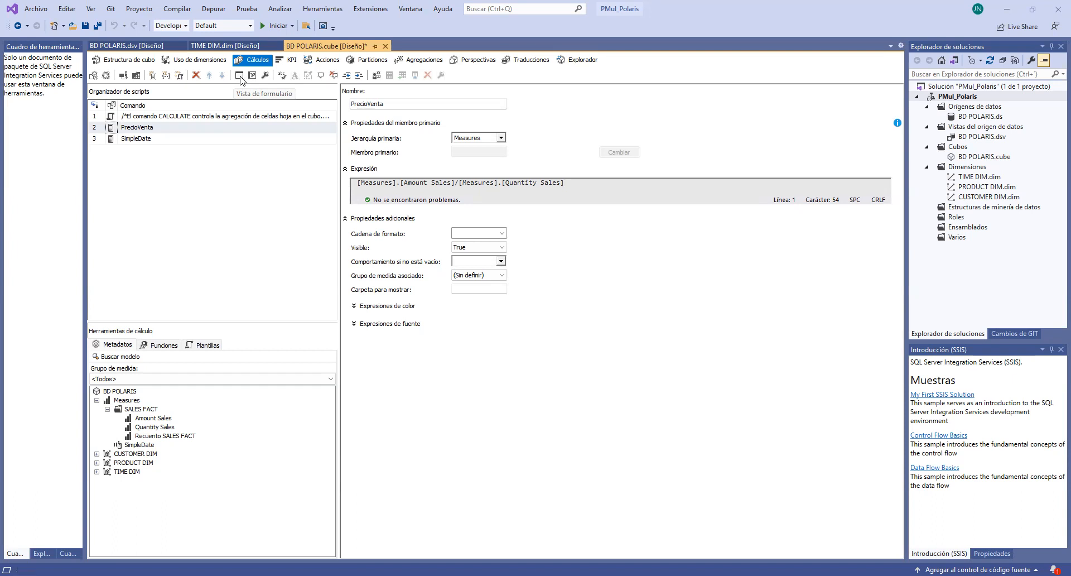
# Set the format string of PrecioVenta to "Currency".
pyautogui.click(502, 233)
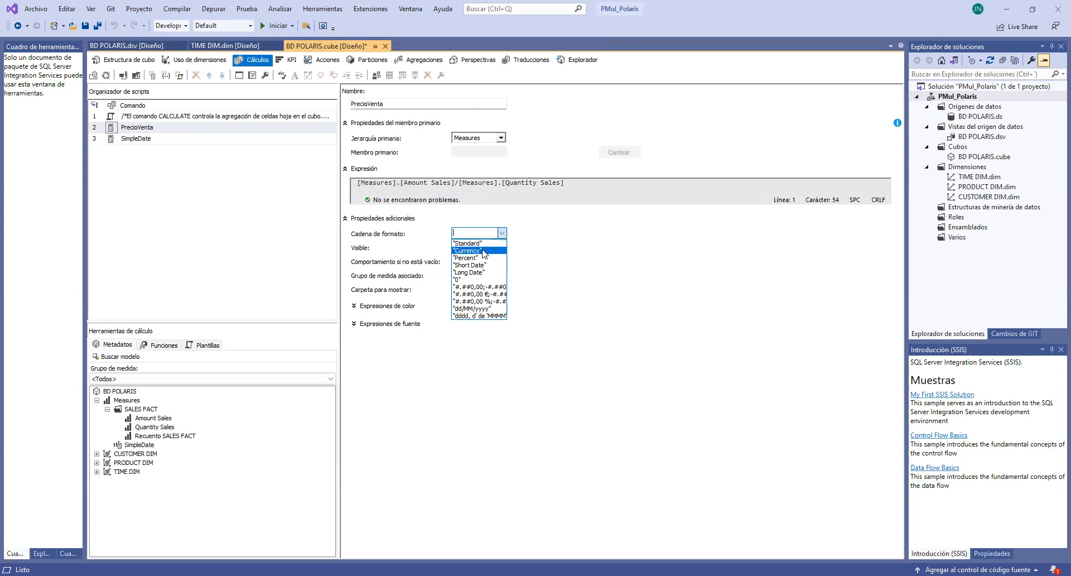
pyautogui.click(482, 251)
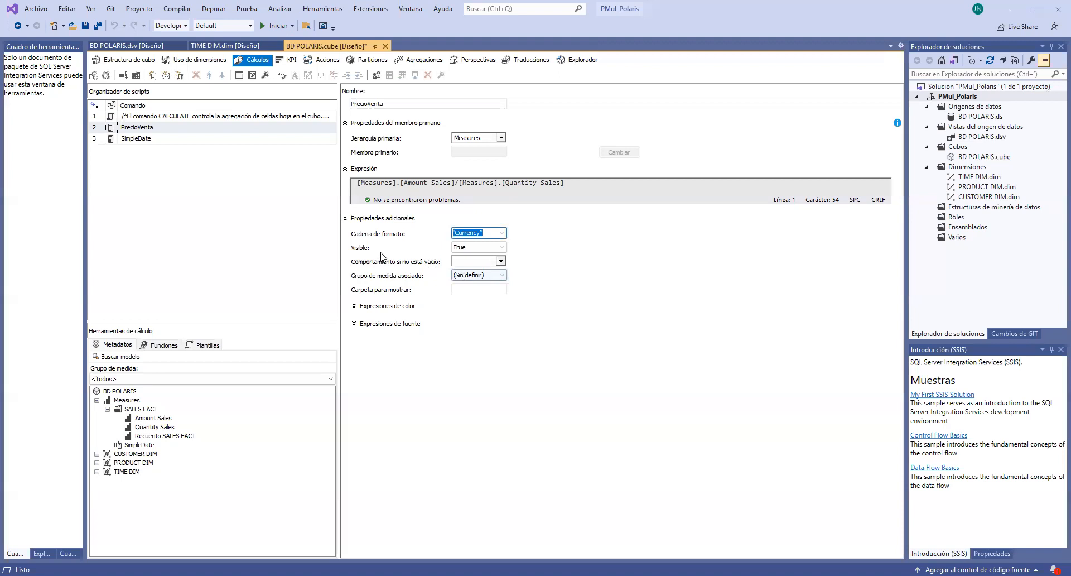
pyautogui.click(503, 233)
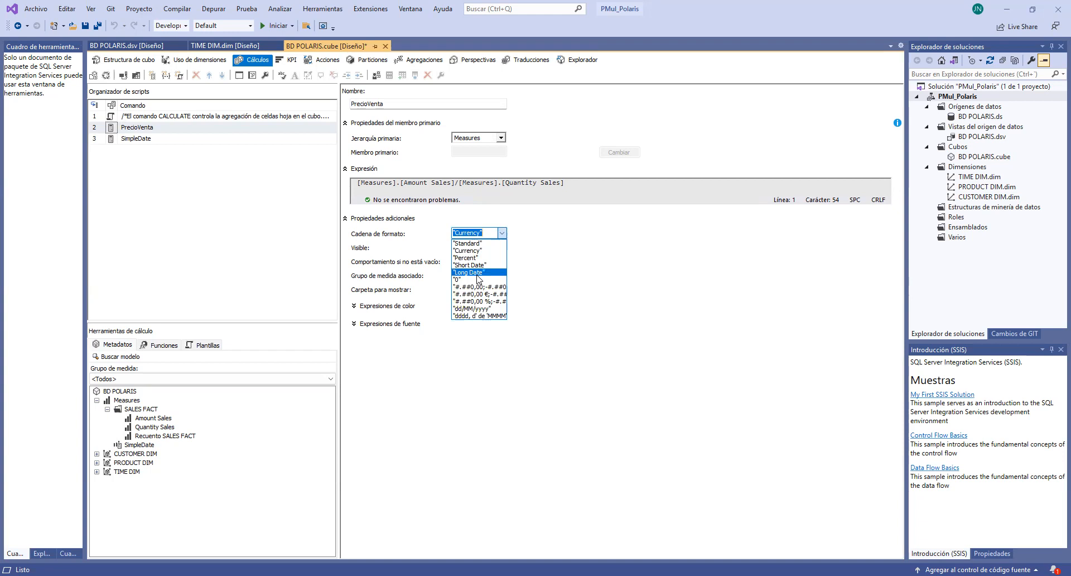
pyautogui.click(478, 251)
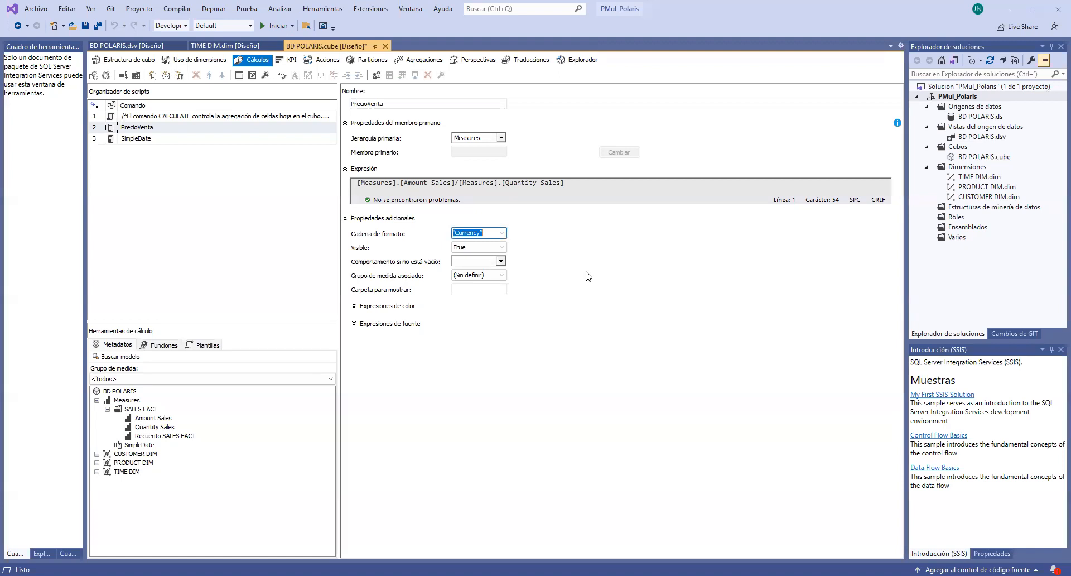
# Set the non-empty behavior of PrecioVenta to the Quantity Sales and Amount Sales measures.
pyautogui.click(501, 261)
pyautogui.click(465, 281)
pyautogui.click(466, 289)
pyautogui.click(490, 391)
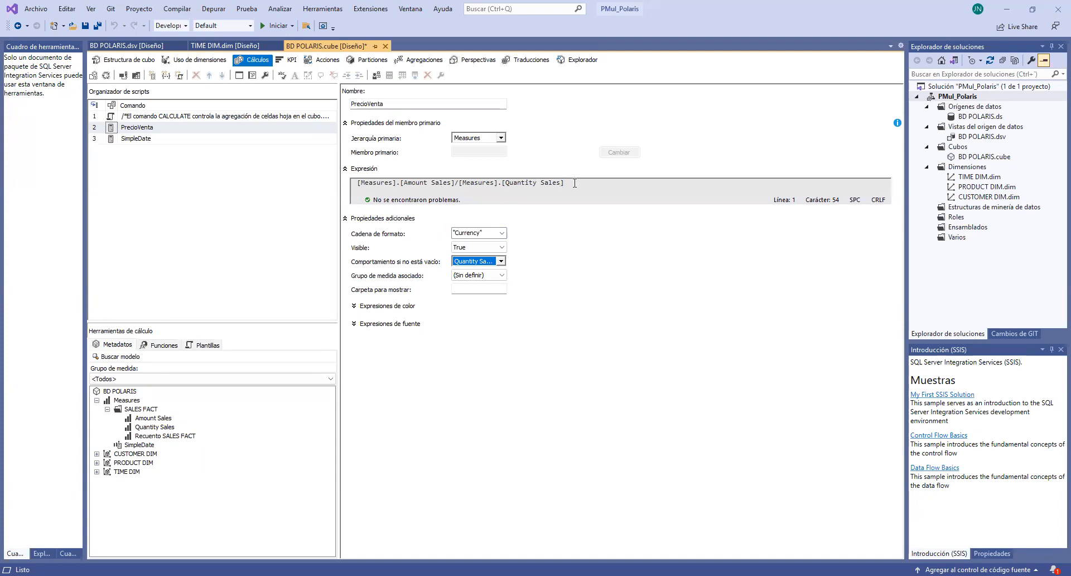
# Show the calculation script and add the line "Calculando el precio" at the end of the opening comment block.
pyautogui.click(252, 76)
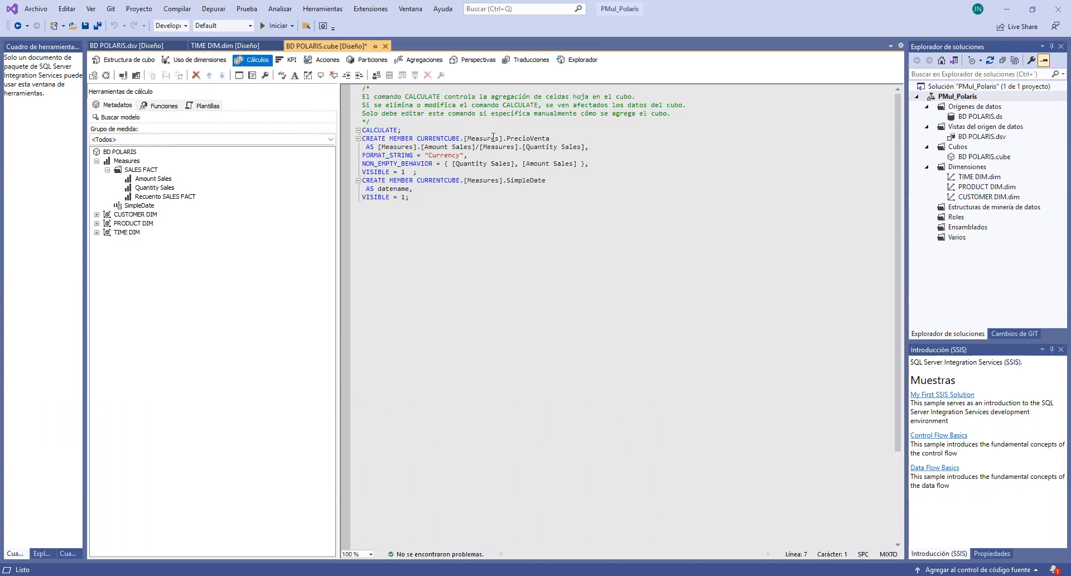
pyautogui.doubleClick(516, 140)
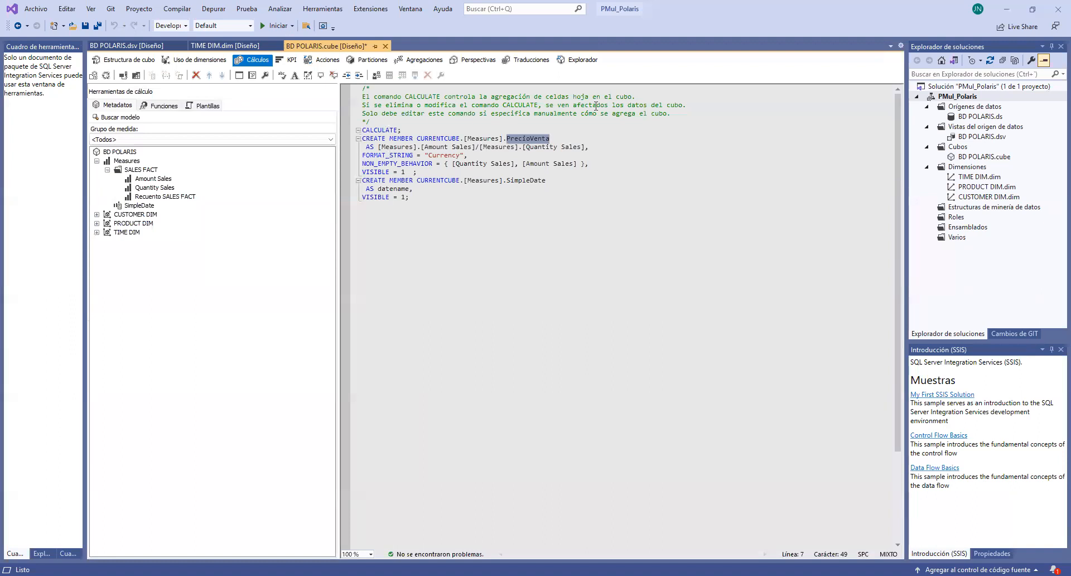
pyautogui.click(692, 114)
pyautogui.press('Return')
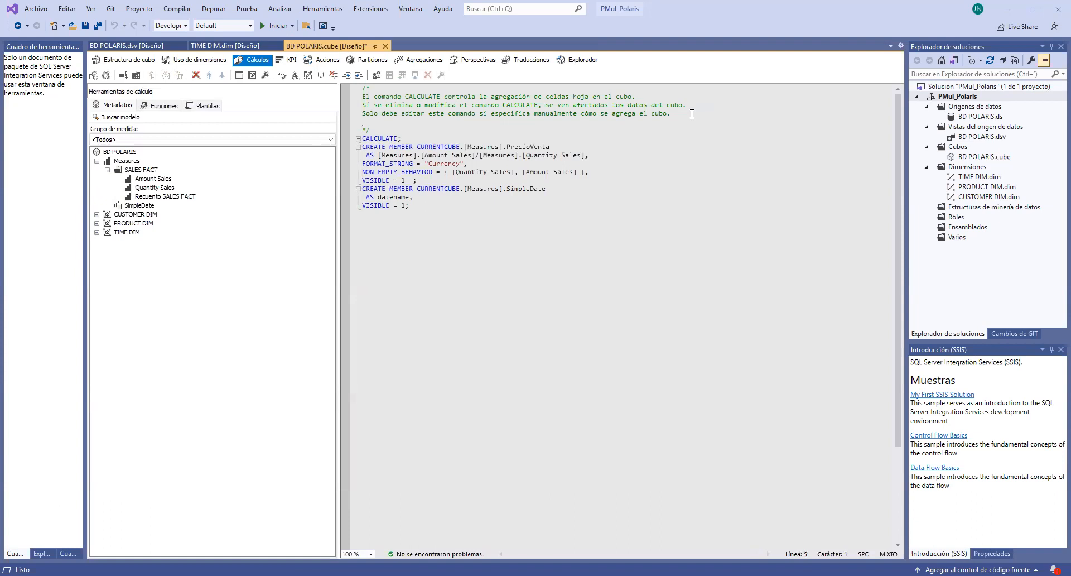
pyautogui.write('Calculando el precio')
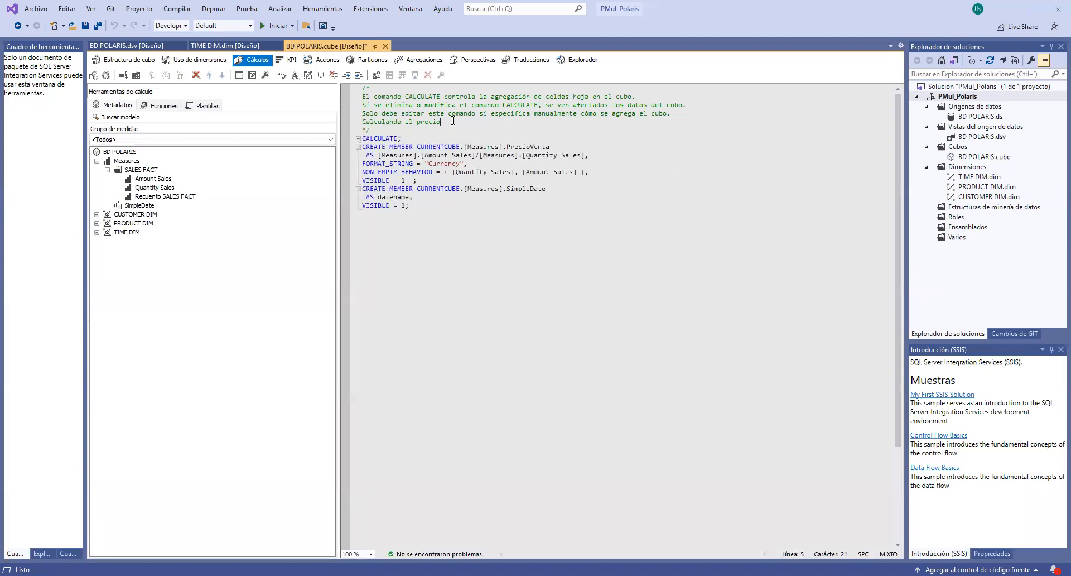
# Move the text "Calculando el precio" into its own /* */ comment between CALCULATE and the PrecioVenta definition.
pyautogui.click(429, 136)
pyautogui.press('Return')
pyautogui.write('/**/')
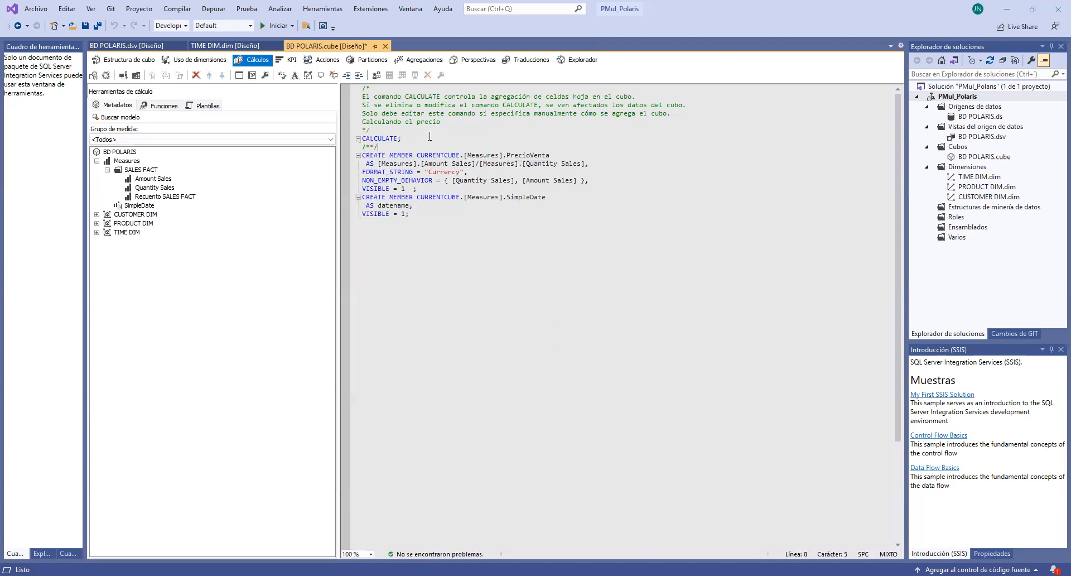
pyautogui.press('Down')
pyautogui.hotkey('shift', 'End')
pyautogui.hotkey('ctrl', 'c')
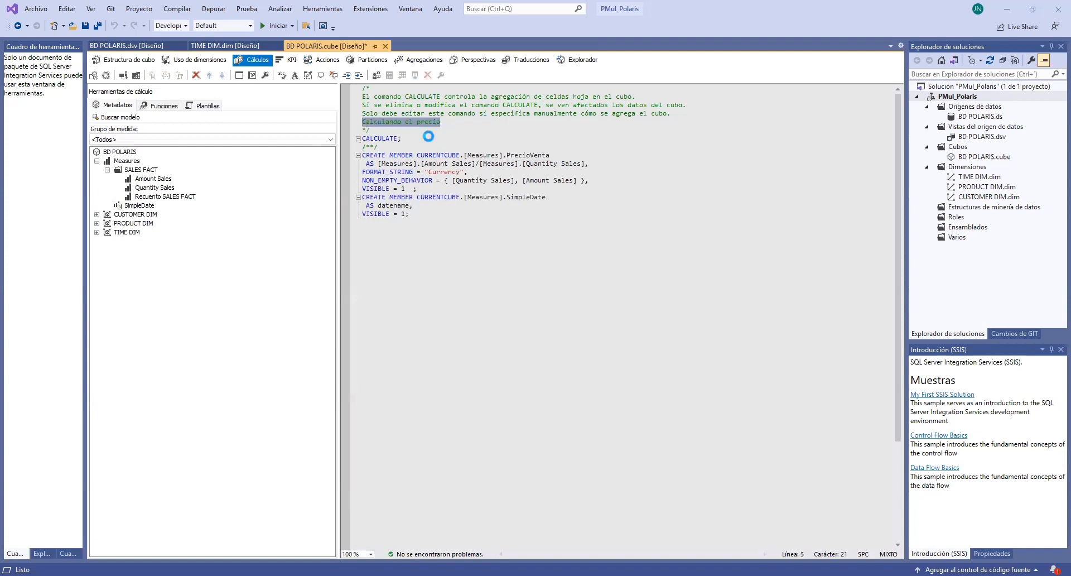
pyautogui.press('Delete')
pyautogui.click(372, 147)
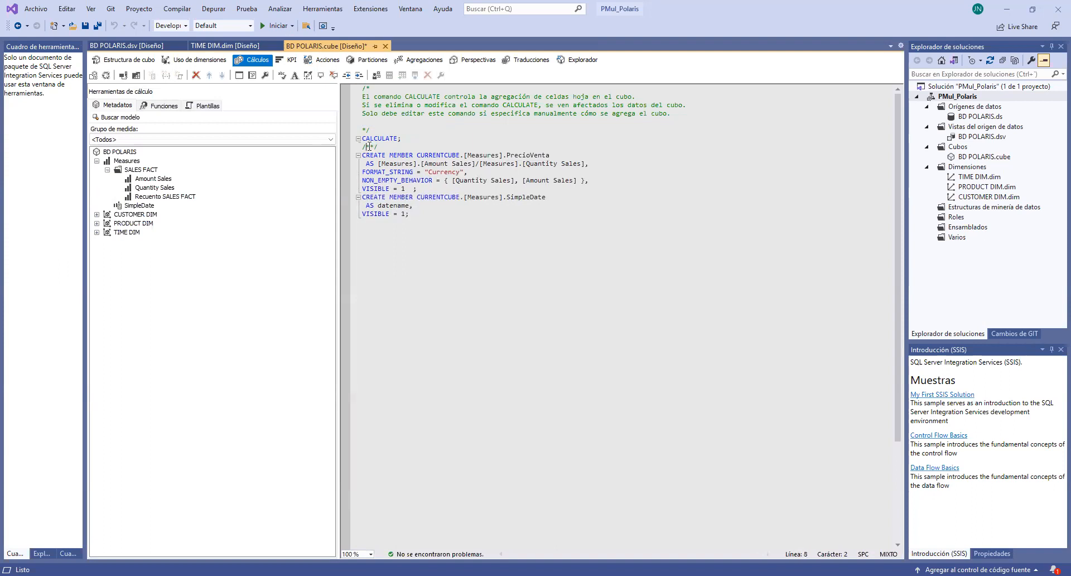
pyautogui.hotkey('ctrl', 'v')
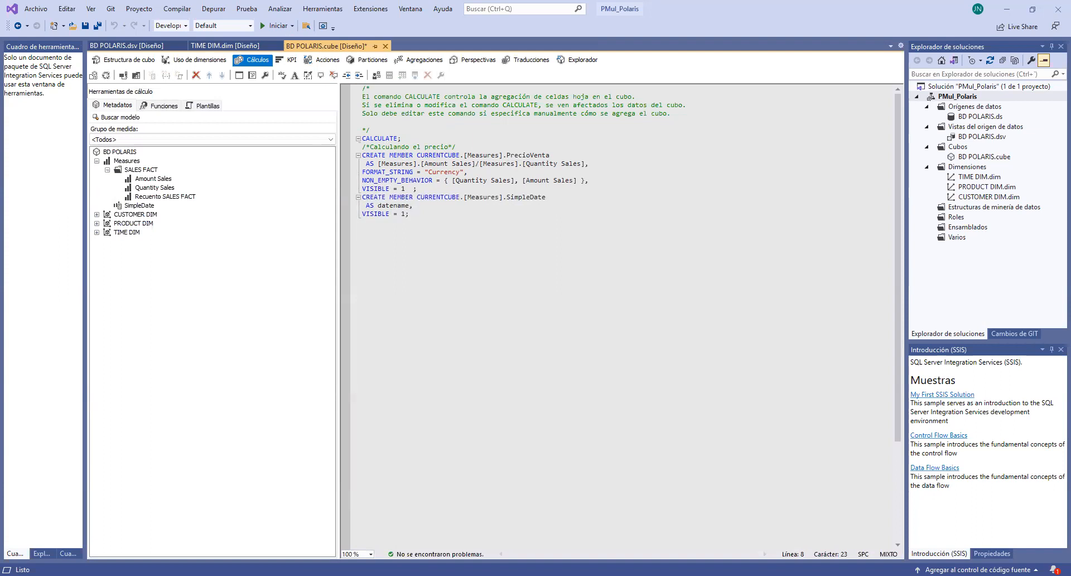
# Return to the form view, then deploy the project over the existing database and process the BD POLARIS cube.
pyautogui.click(239, 76)
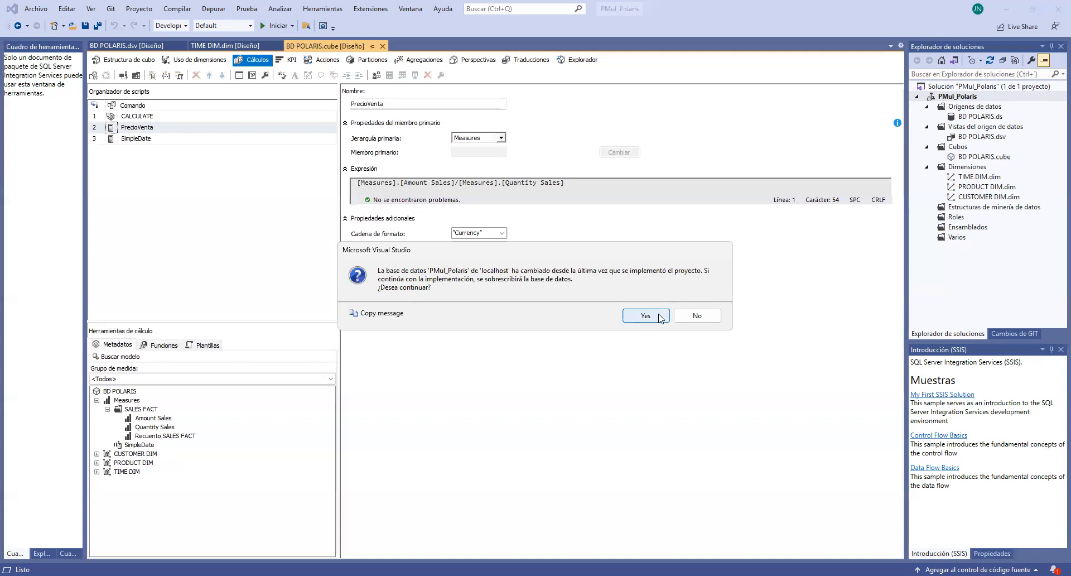
pyautogui.click(660, 316)
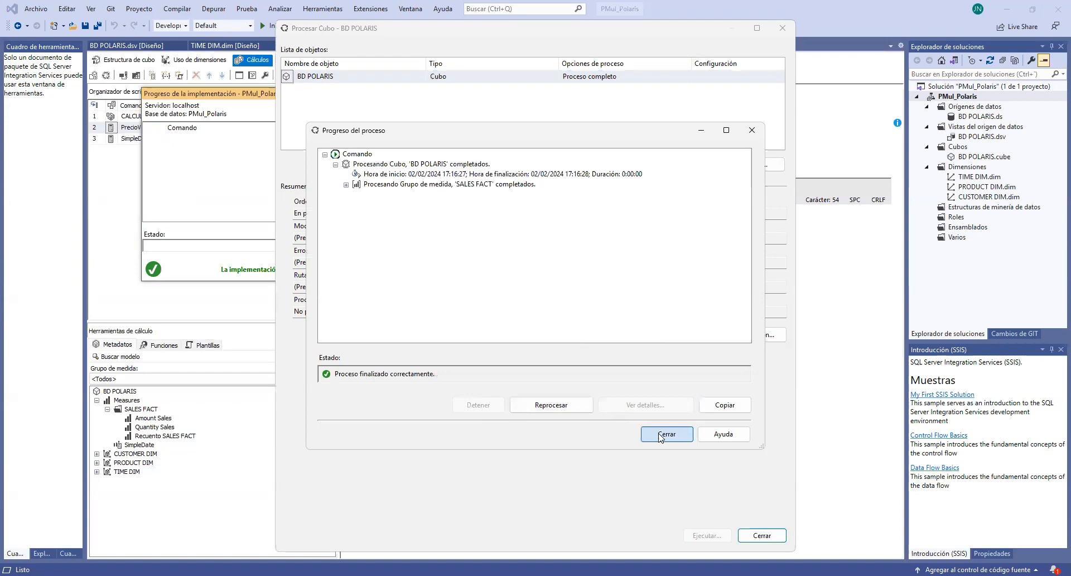
pyautogui.click(762, 536)
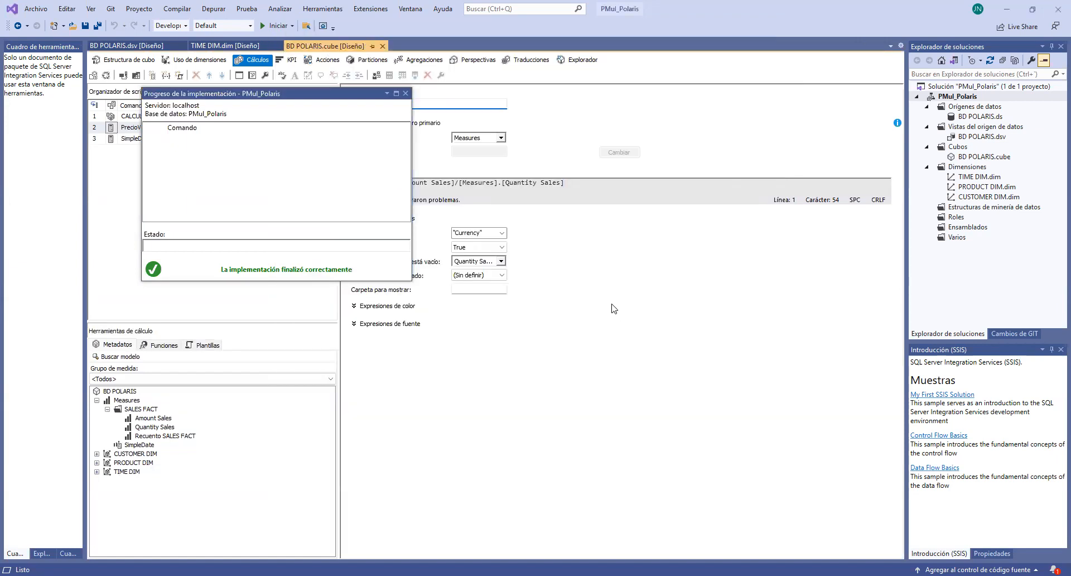
pyautogui.click(406, 95)
# Browse the BD POLARIS cube and examine its Measures and PRODUCT DIM contents.
pyautogui.click(579, 60)
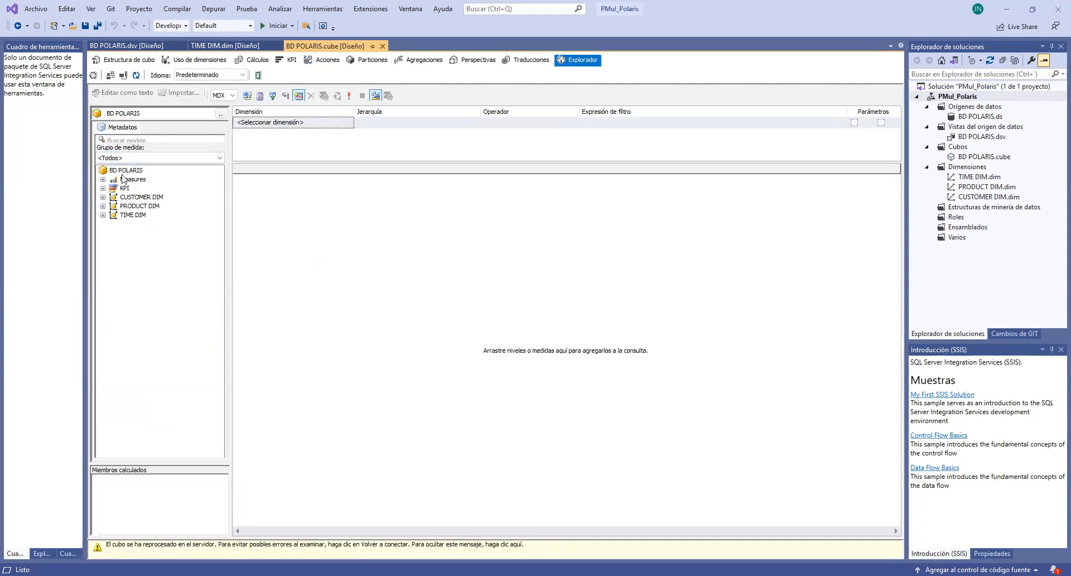
pyautogui.click(103, 180)
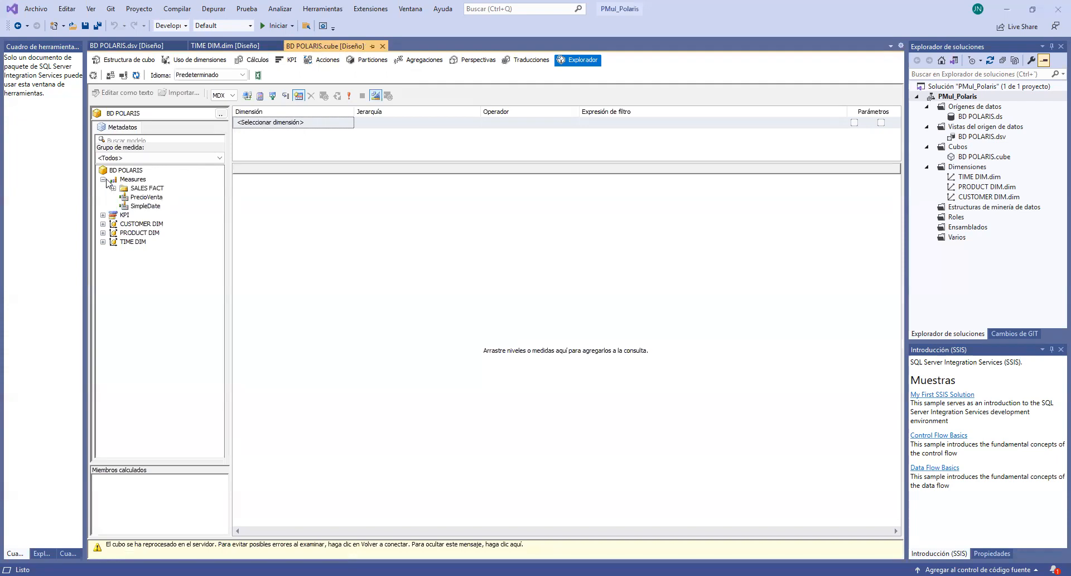
pyautogui.click(148, 199)
pyautogui.click(103, 233)
pyautogui.click(150, 225)
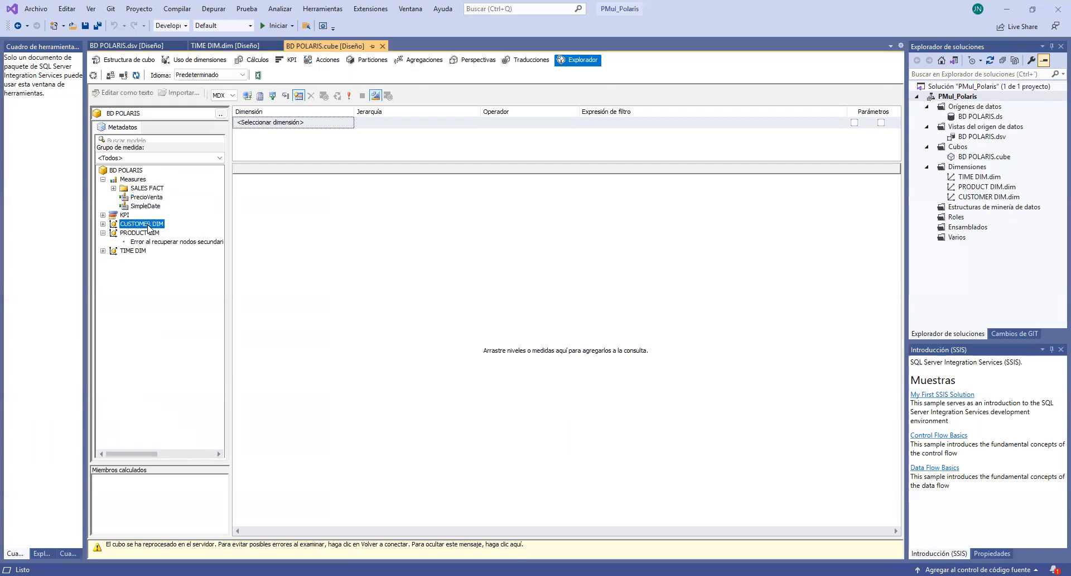
# Rebuild and redeploy the project, overwriting the database, and fully process the BD POLARIS cube again.
pyautogui.click(94, 75)
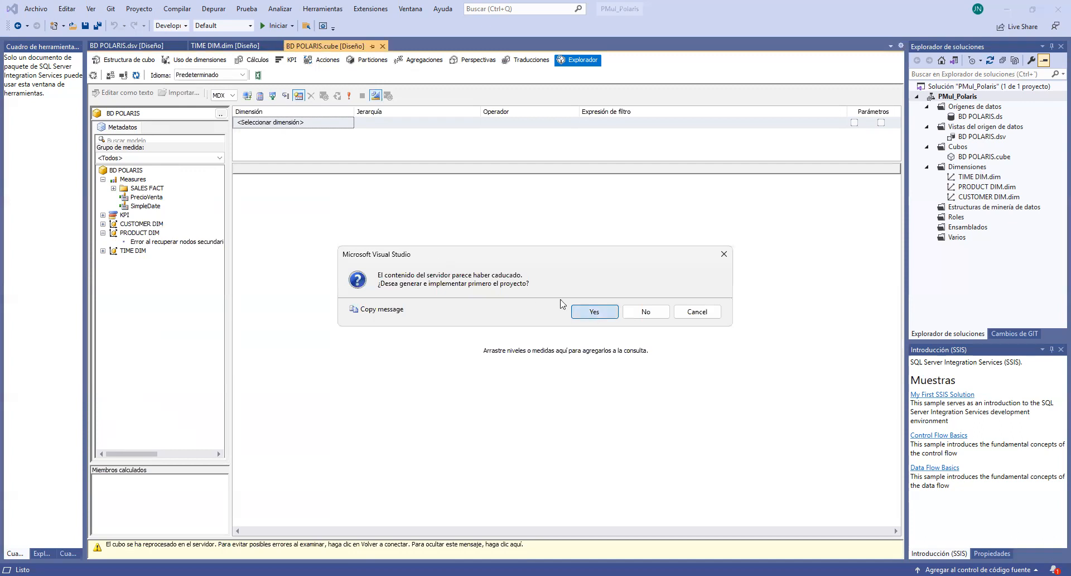
pyautogui.click(587, 310)
pyautogui.click(643, 316)
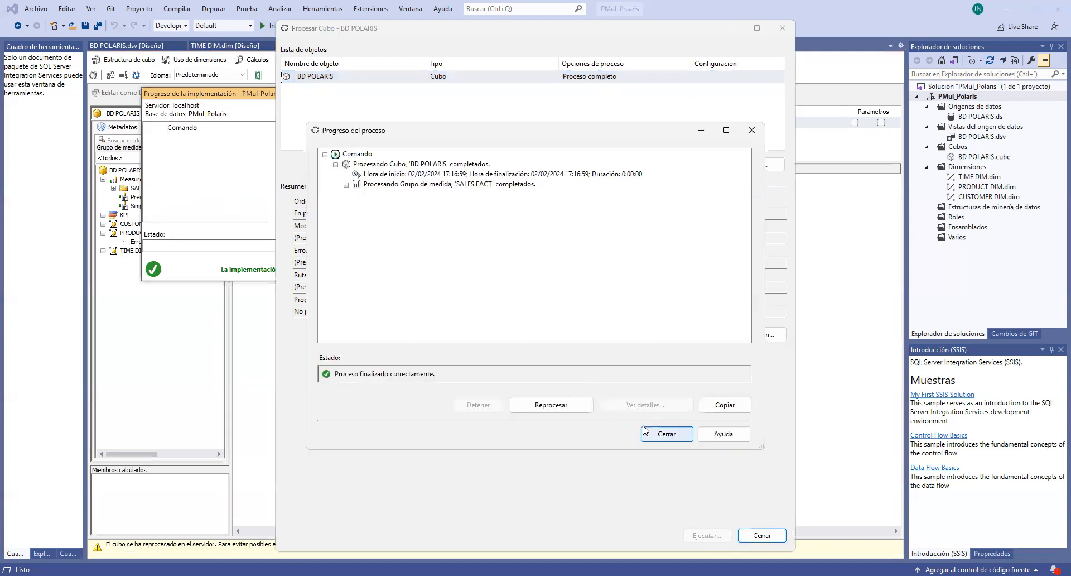
pyautogui.click(658, 434)
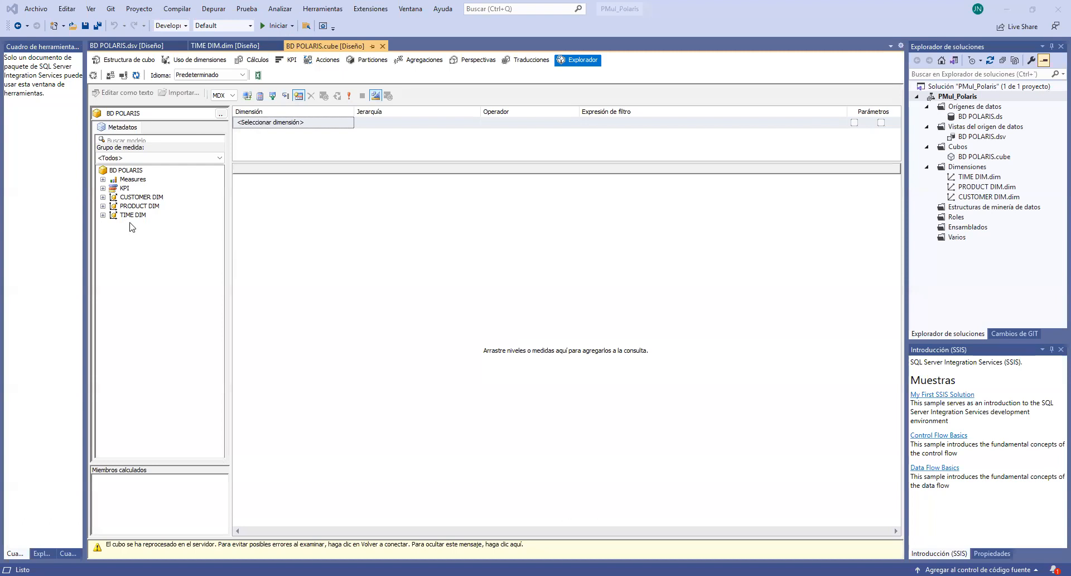
# Add Product Name from PRODUCT DIM to the cube browser query.
pyautogui.click(104, 206)
pyautogui.click(113, 242)
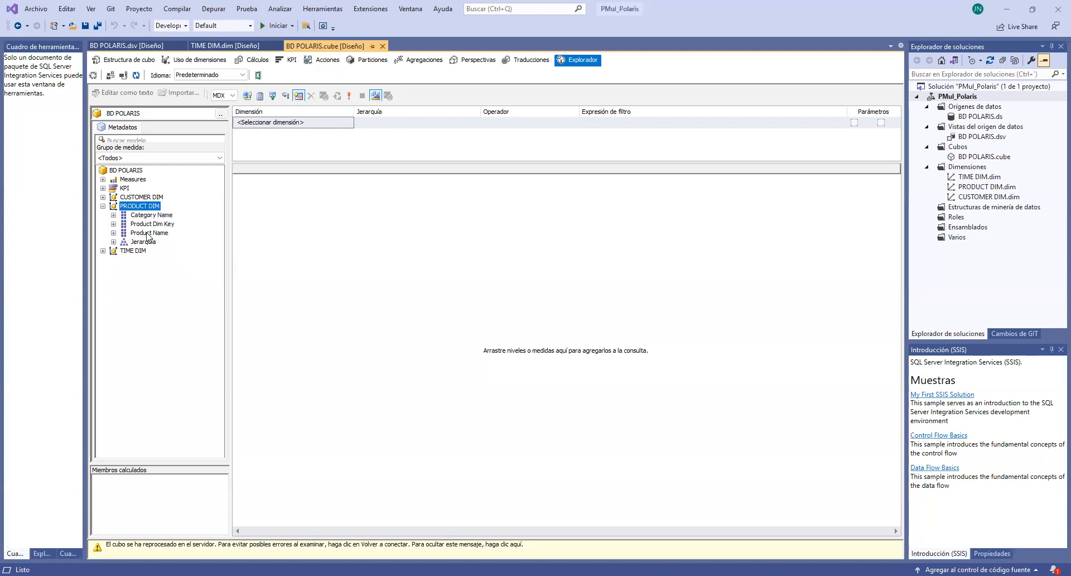
pyautogui.click(148, 234)
pyautogui.moveTo(148, 236); pyautogui.dragTo(327, 218)
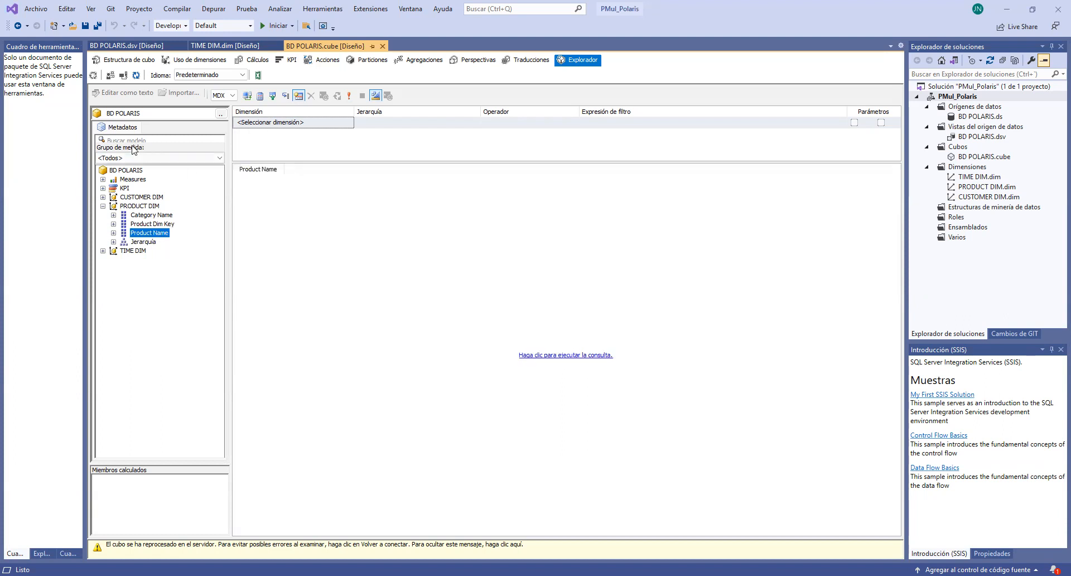
# Add the Amount Sales, Quantity Sales and PrecioVenta measures to the query and run it.
pyautogui.click(102, 179)
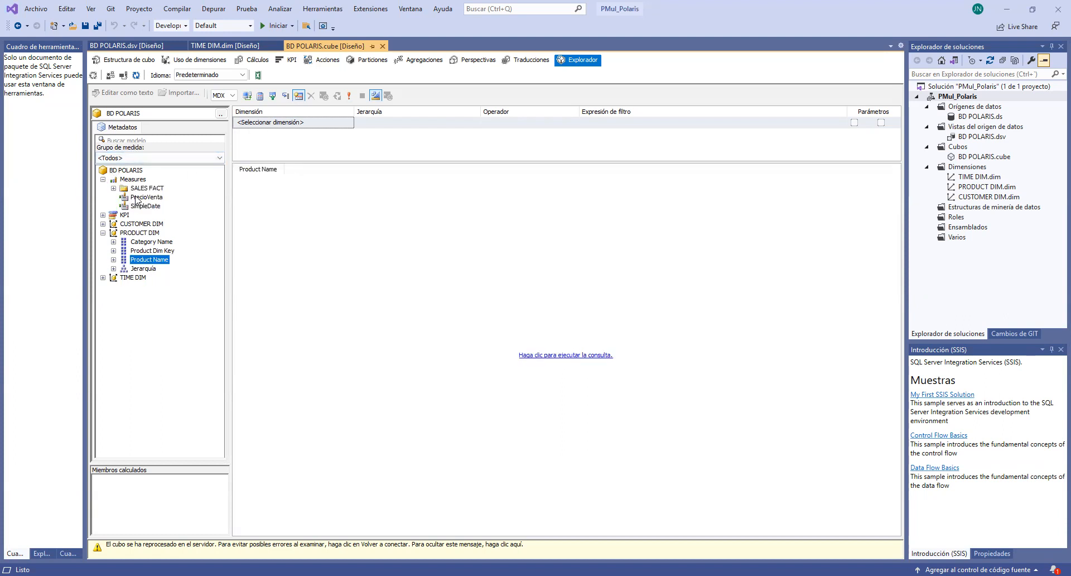
pyautogui.click(114, 189)
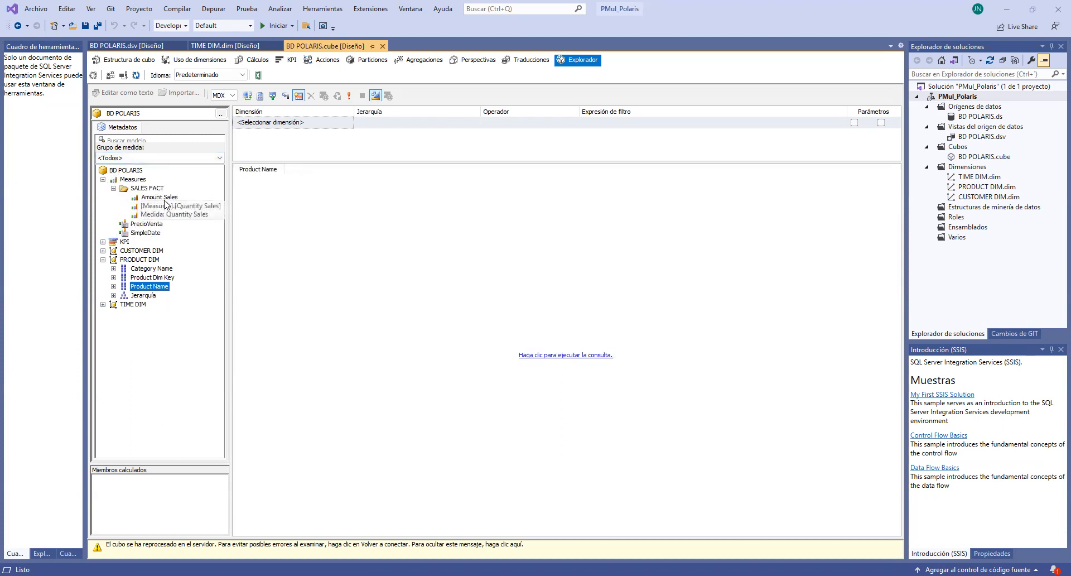
pyautogui.click(167, 199)
pyautogui.moveTo(167, 201); pyautogui.dragTo(315, 207)
pyautogui.moveTo(162, 206); pyautogui.dragTo(357, 206)
pyautogui.moveTo(157, 225); pyautogui.dragTo(442, 215)
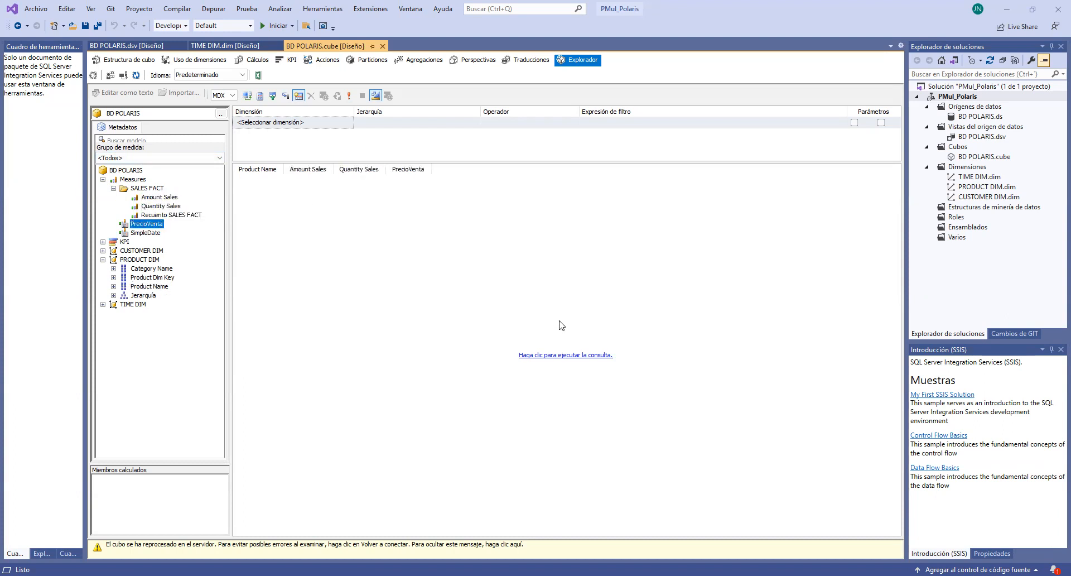
pyautogui.click(560, 354)
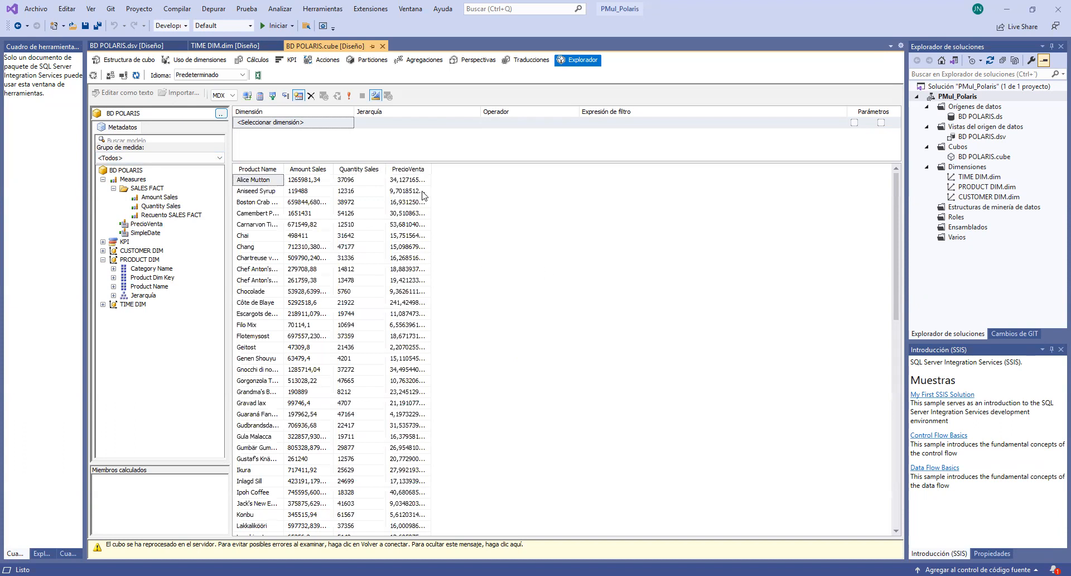